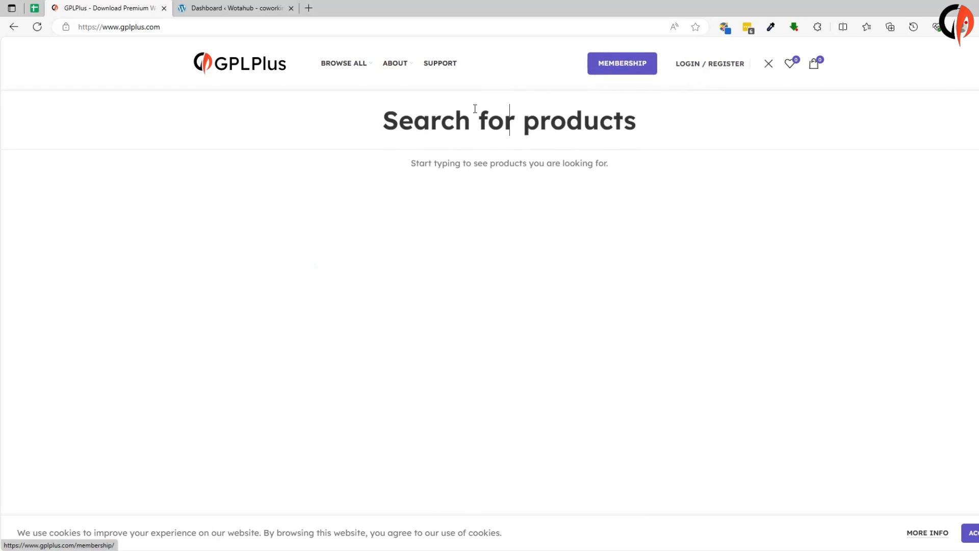
Search the GPLPlus store for "Vibenews" and open the Vibenews – Digital News Magazine WordPress Theme product page
type("Vibenews")
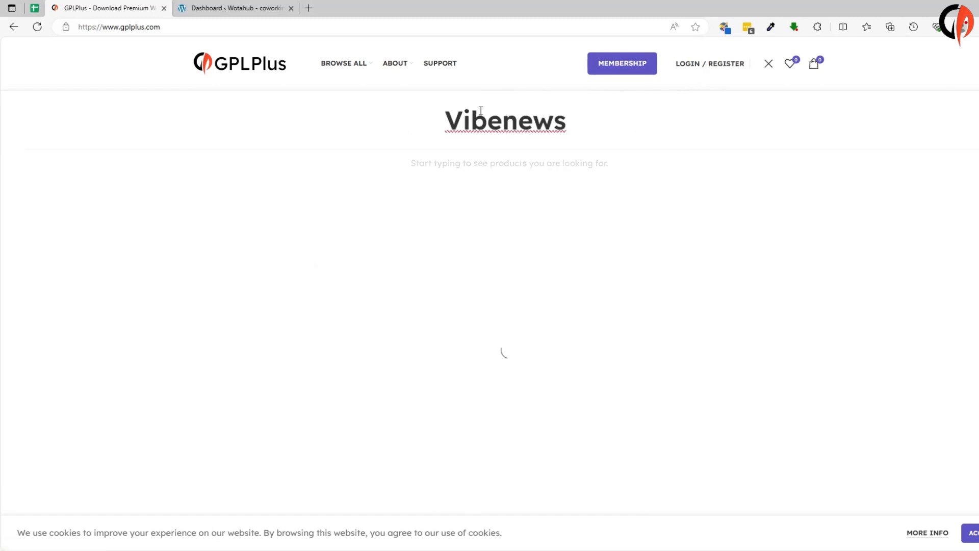
left_click(495, 197)
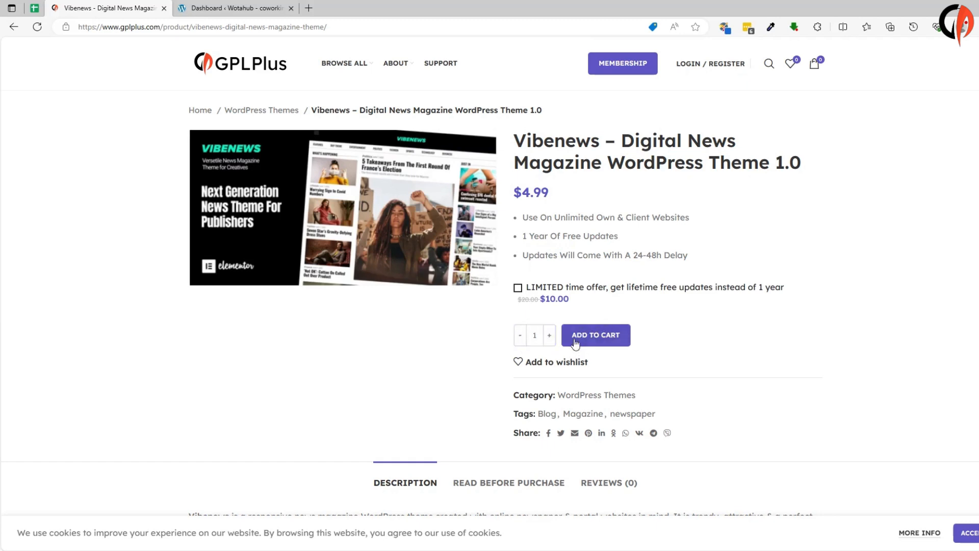
Switch to File Explorer and extract the CX-vibenews-digital-news-magazine-amp-theme.1.0 archive into its own folder on the Desktop
key("alt+Tab")
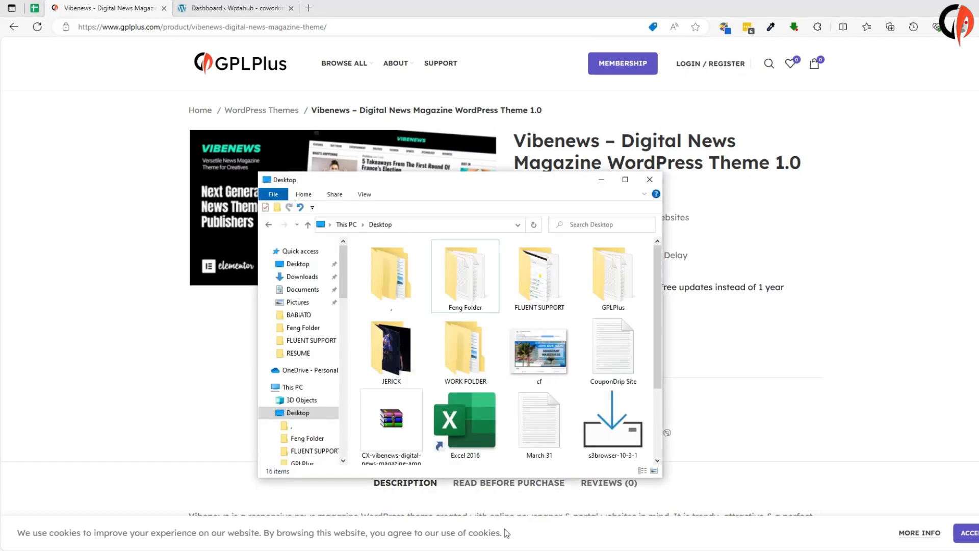
left_click(403, 423)
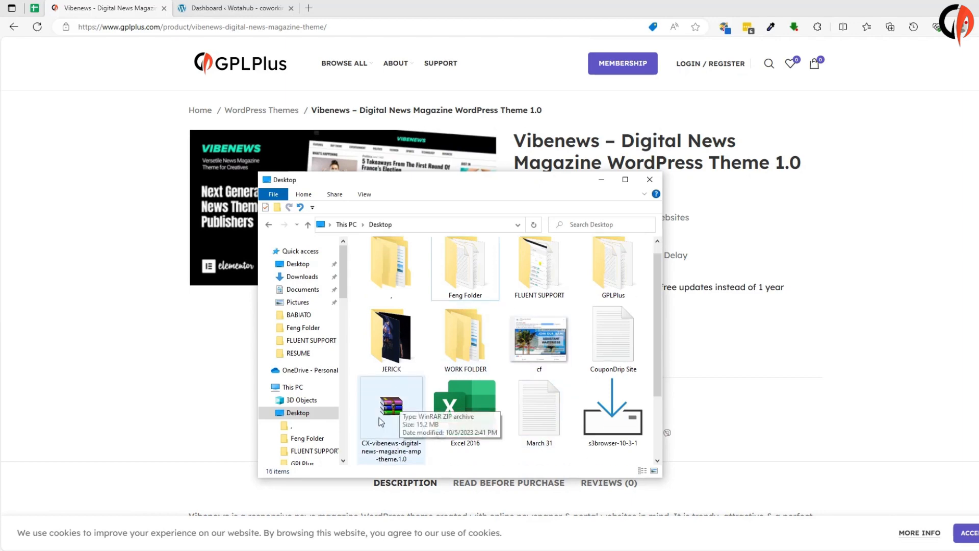
right_click(383, 400)
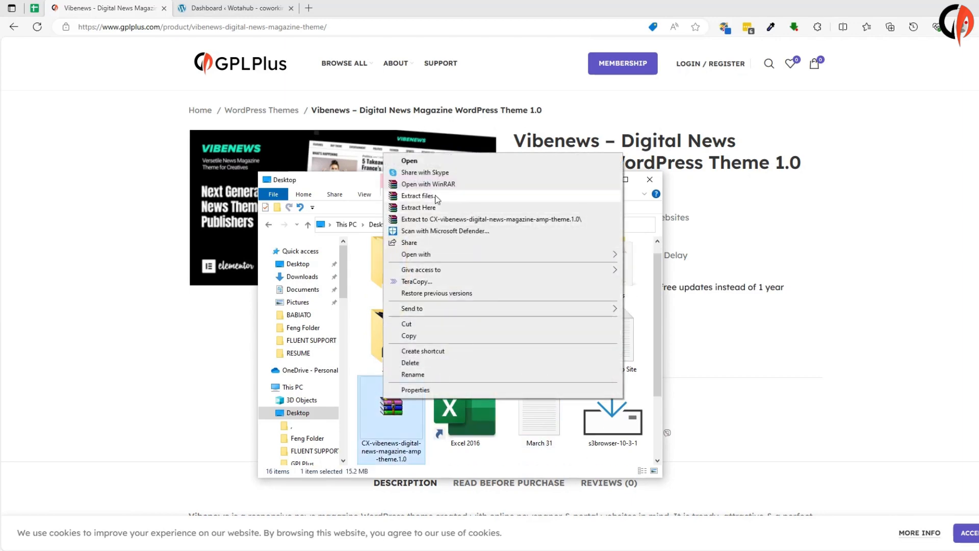
left_click(439, 196)
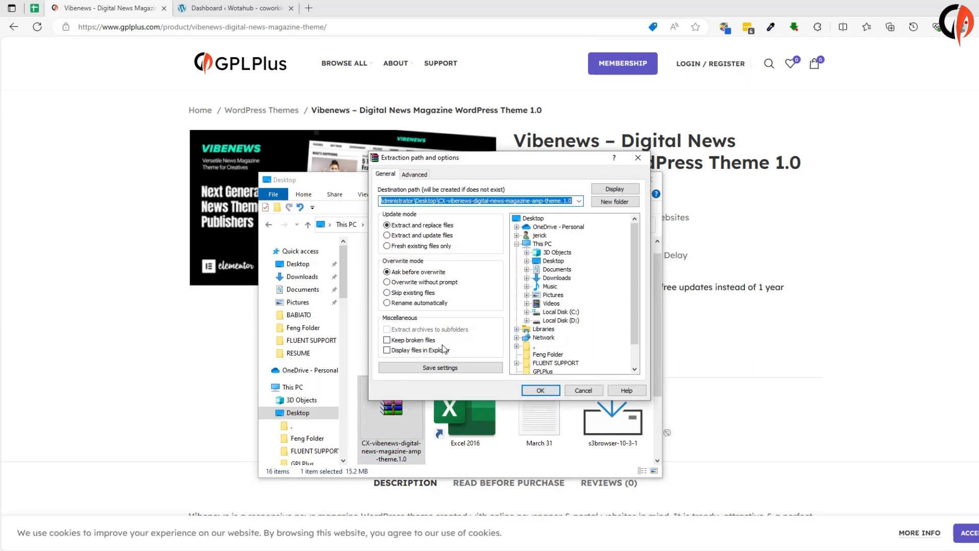
left_click(541, 390)
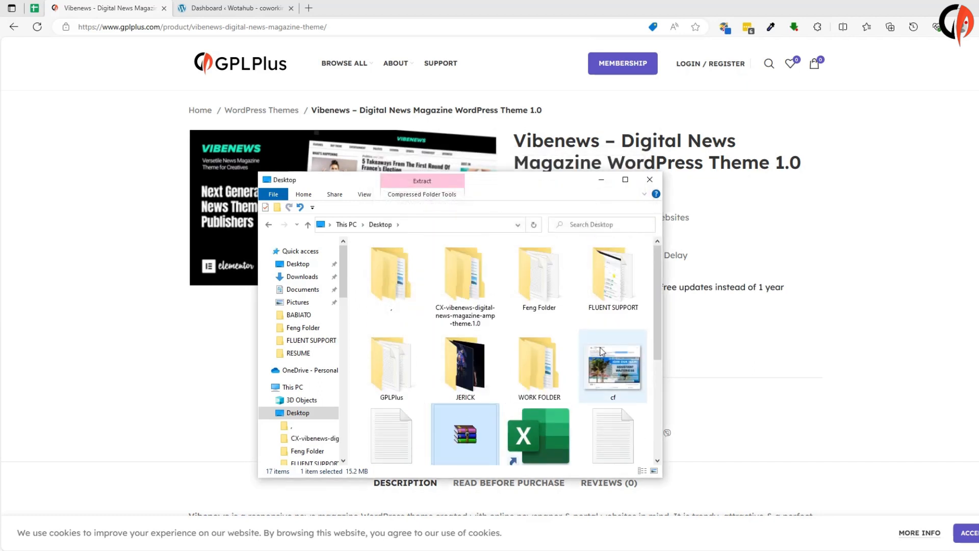
Open the Theme folder inside the extracted Vibenews package to examine its archives
double_click(473, 284)
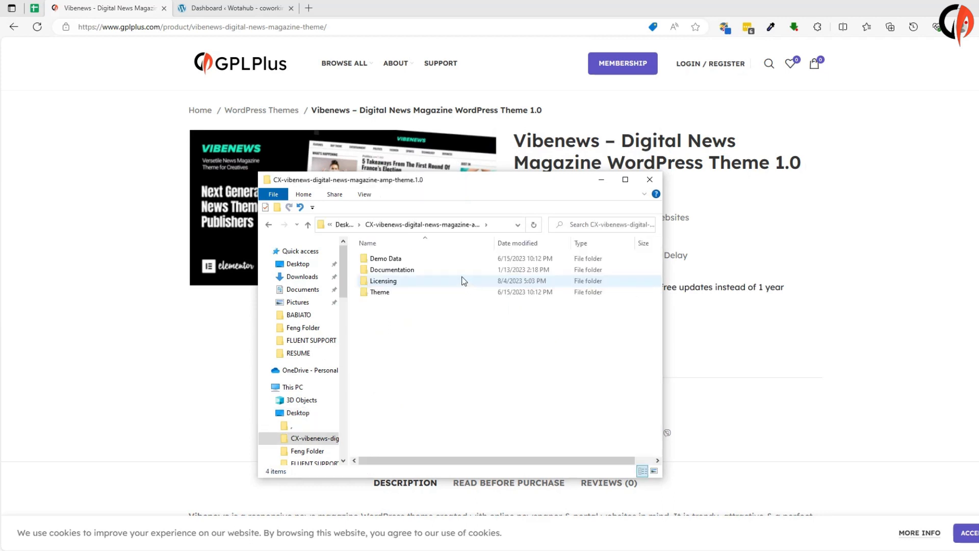
left_click(389, 297)
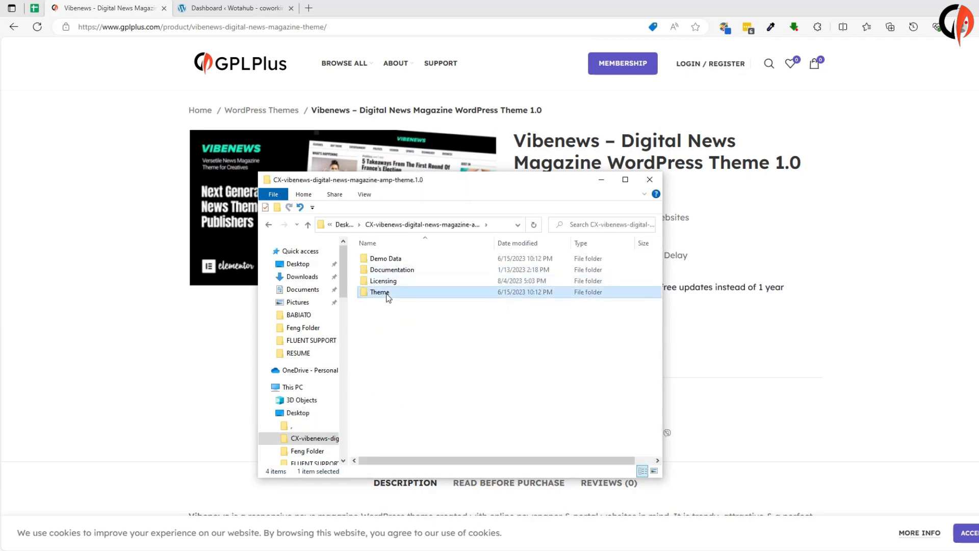
double_click(386, 294)
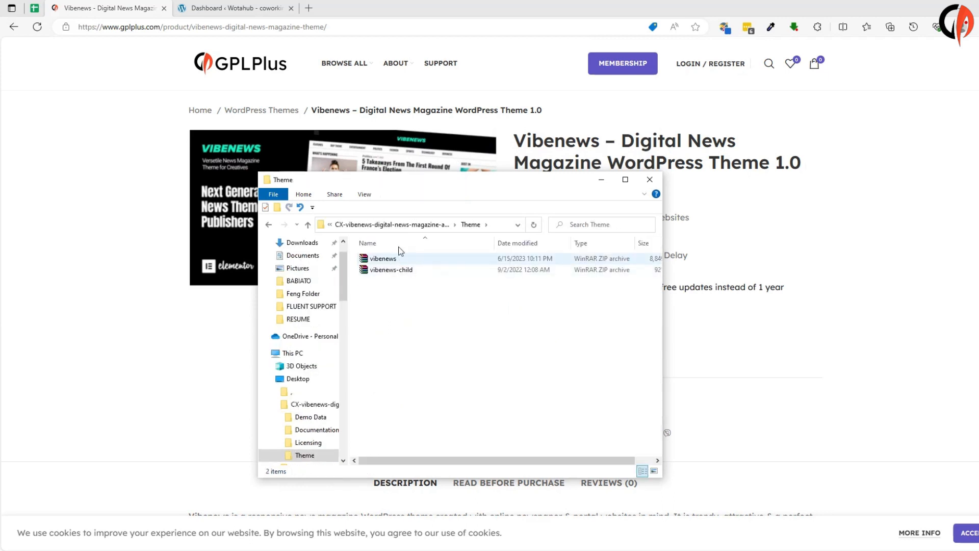
Switch to the WordPress admin site in the browser and open the upload form for adding a new theme
left_click(250, 7)
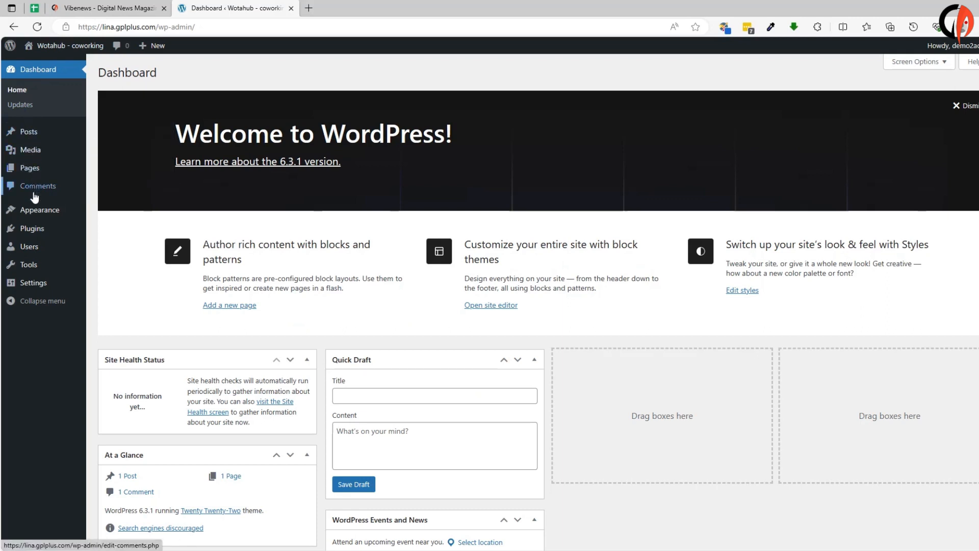
mouse_move(34, 213)
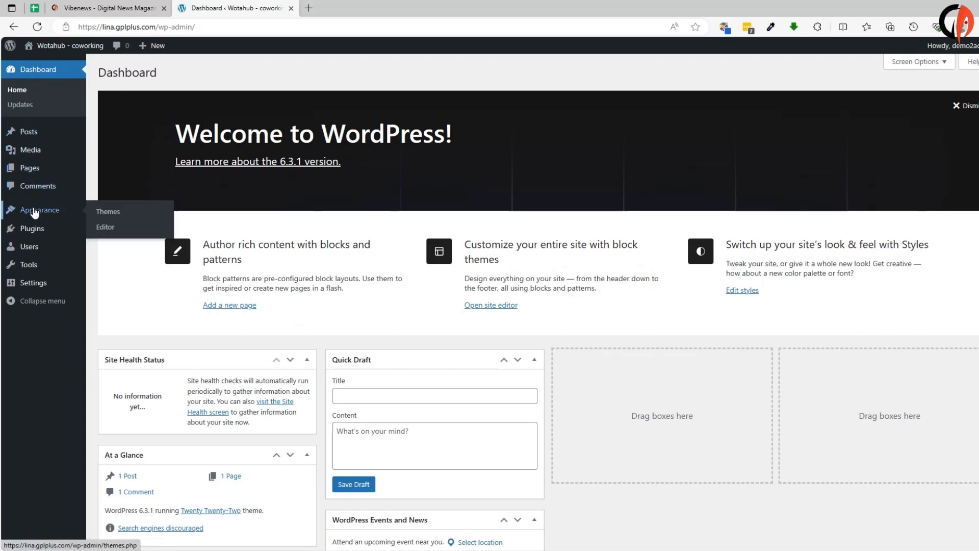
left_click(113, 216)
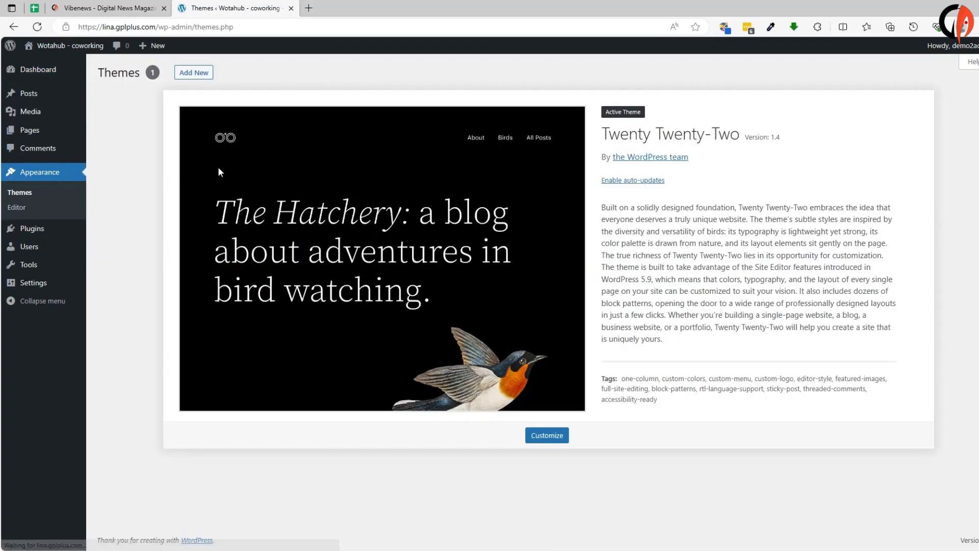
left_click(195, 73)
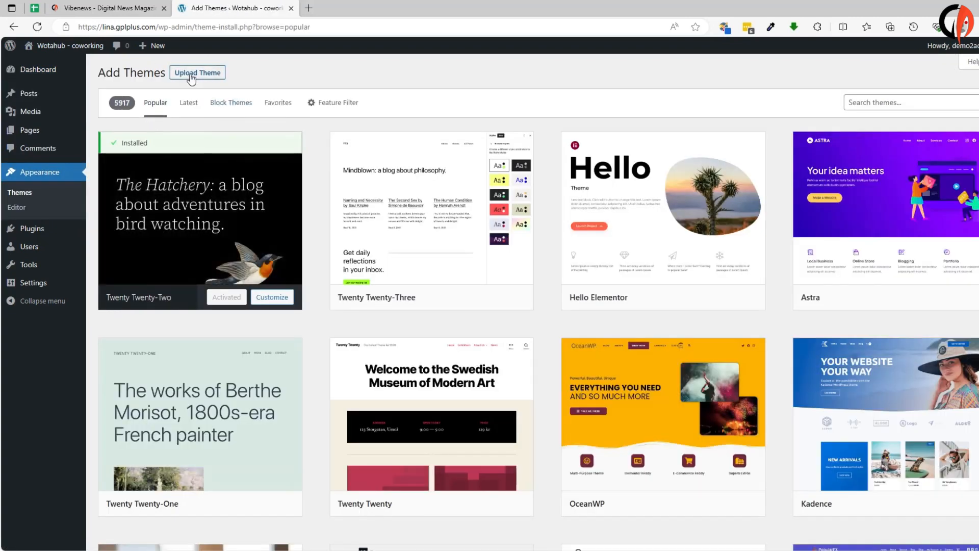
left_click(190, 73)
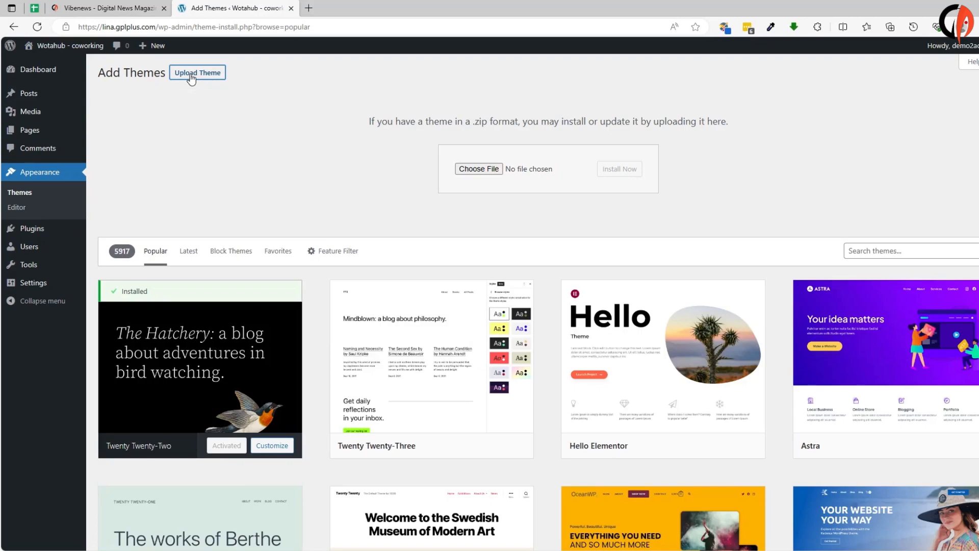
Install vibenews.zip from the extracted package's Theme folder and activate the theme
left_click(478, 169)
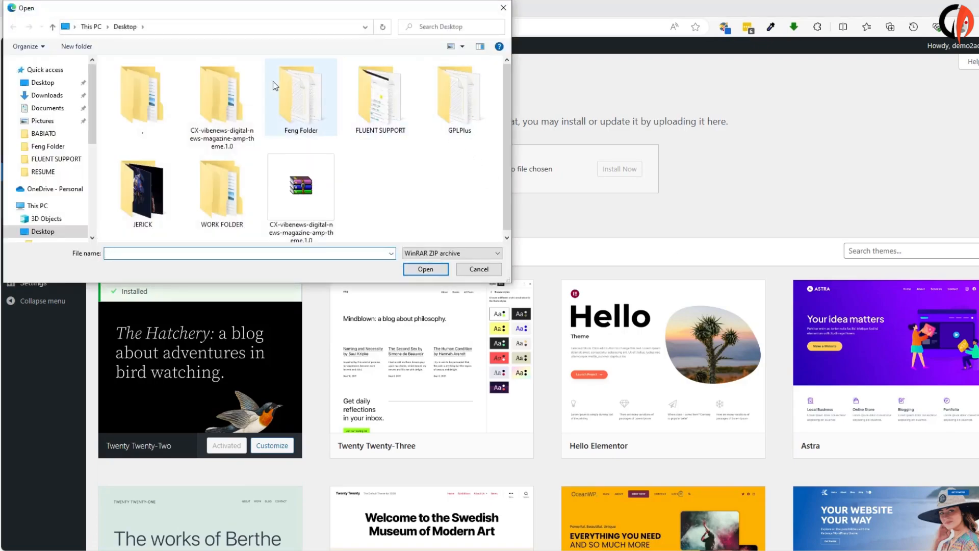
double_click(222, 92)
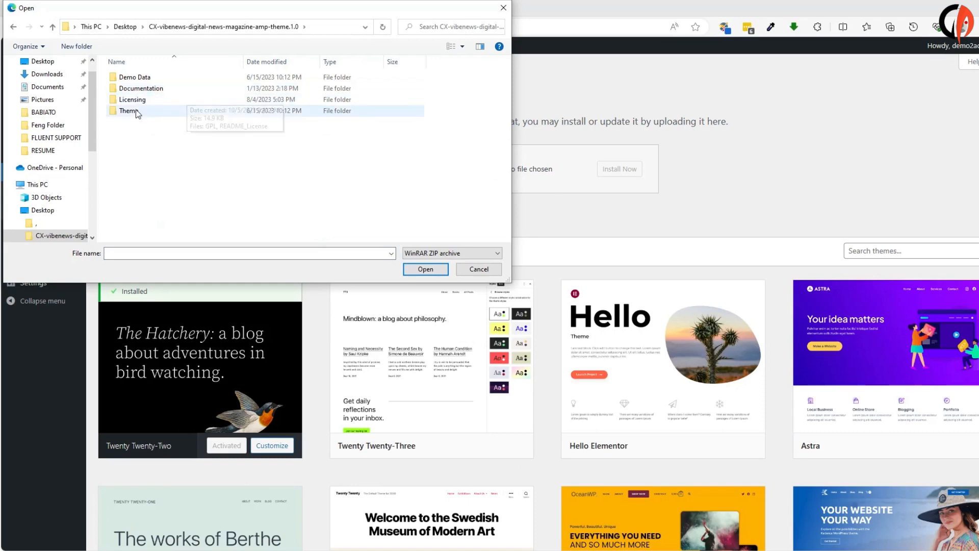
double_click(150, 111)
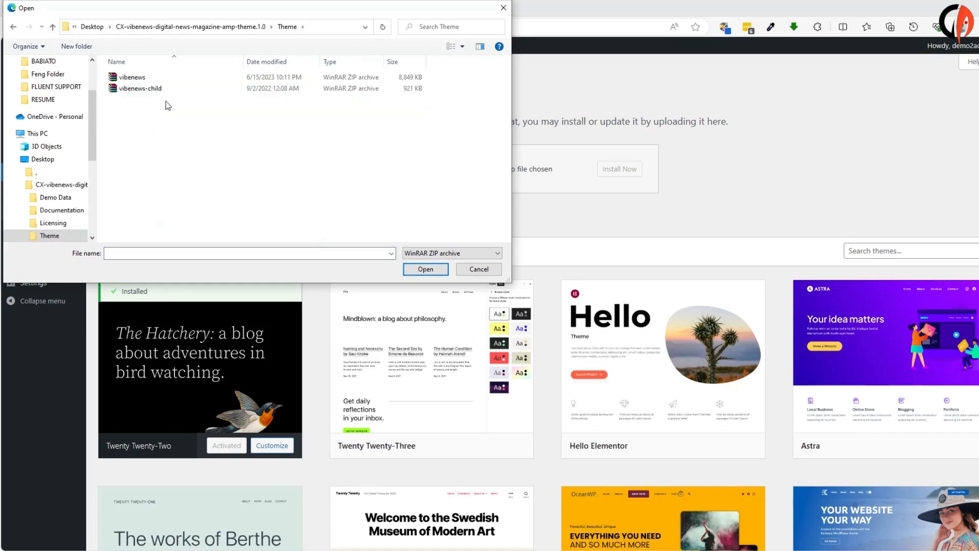
left_click(143, 79)
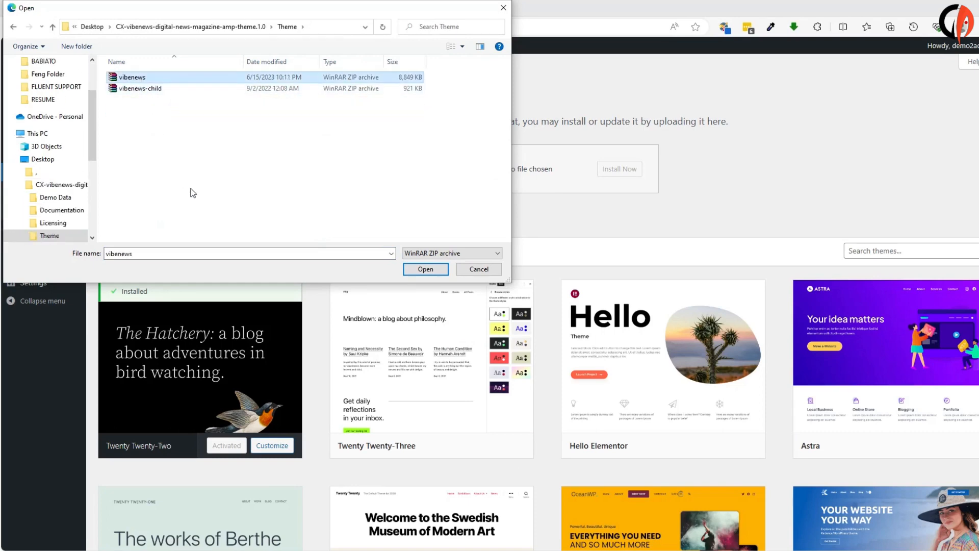
left_click(426, 269)
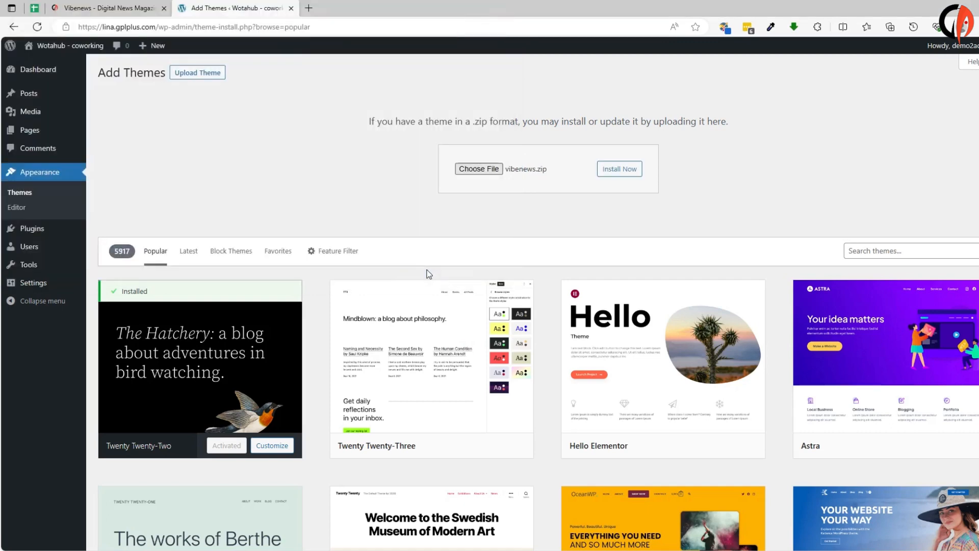
left_click(621, 171)
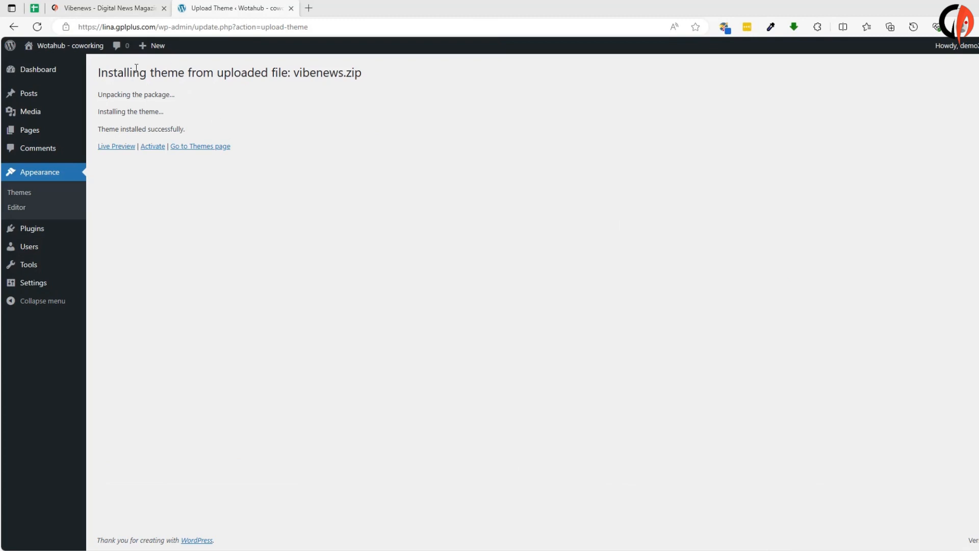
left_click(153, 147)
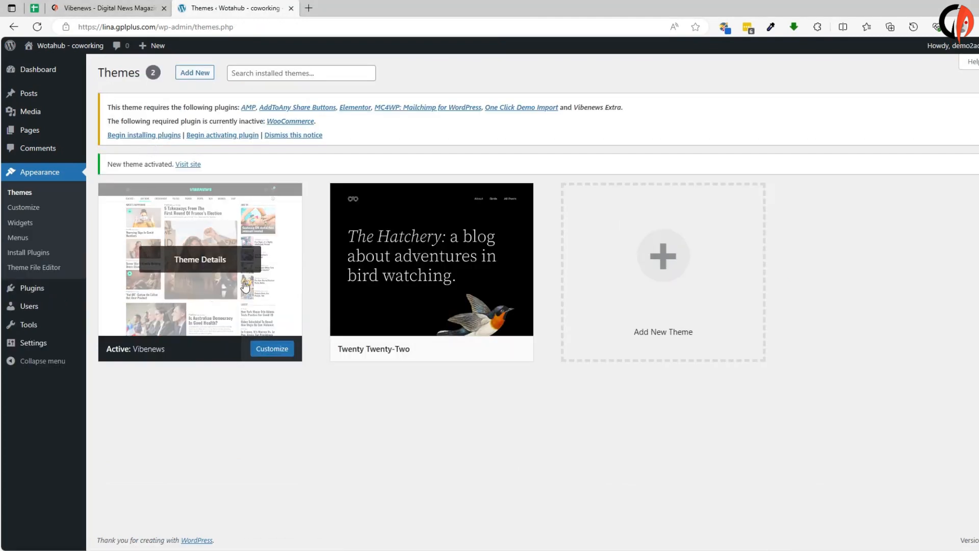
Bulk install all the plugins required by the Vibenews theme that are still missing
left_click(145, 136)
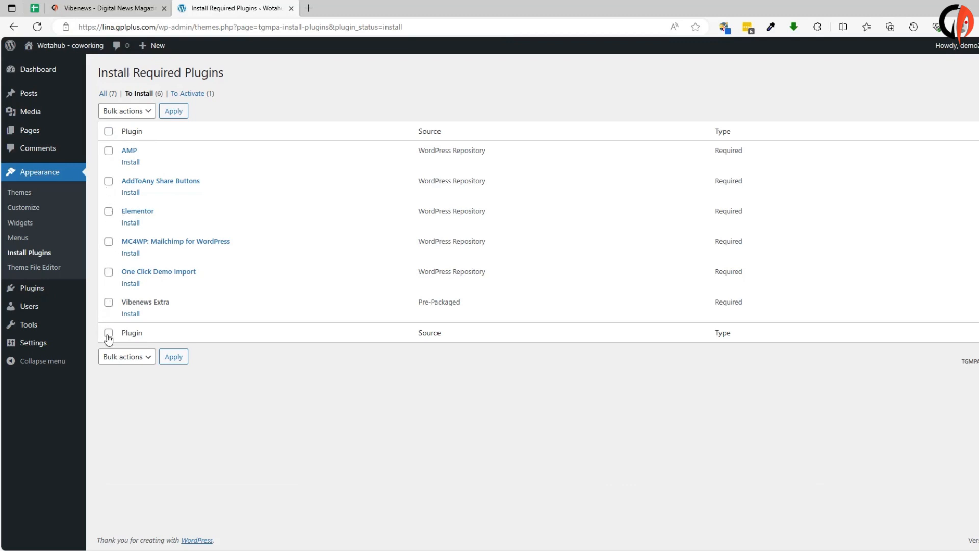
left_click(134, 111)
left_click(110, 137)
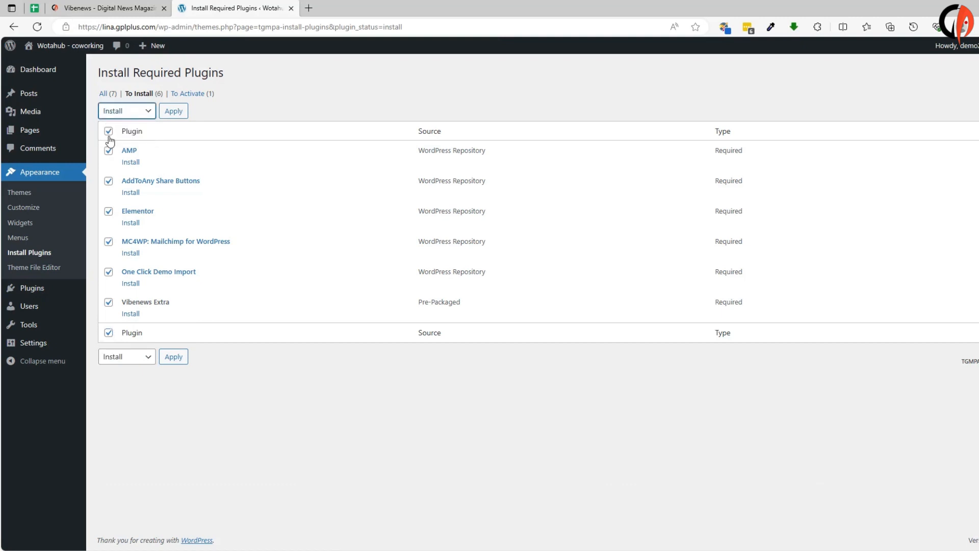
left_click(178, 111)
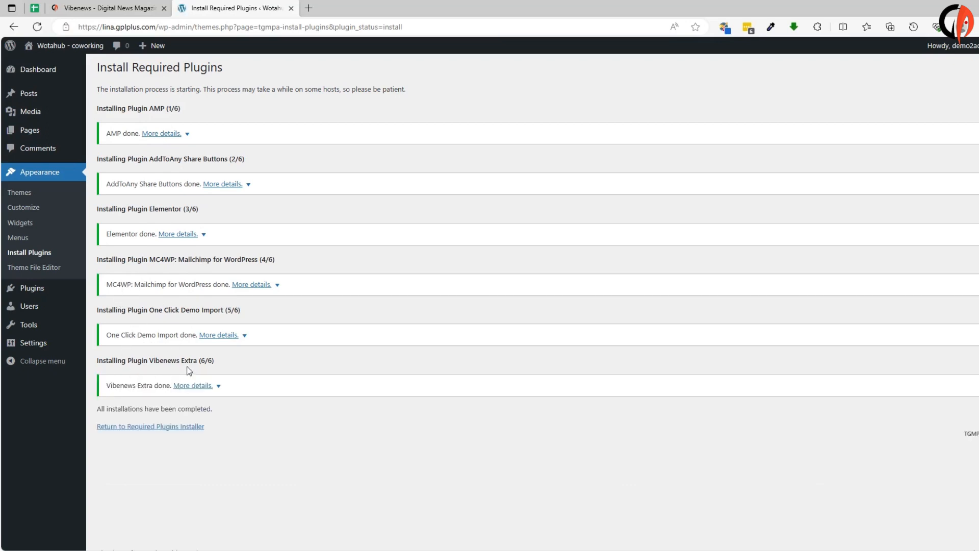
Return to the required plugins list and bulk activate all of its plugins, including WooCommerce
left_click(161, 426)
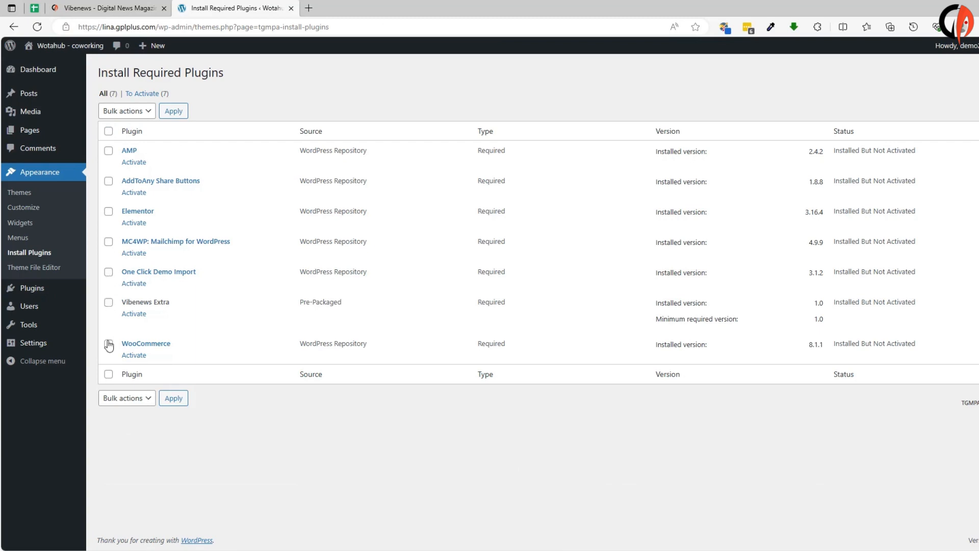
left_click(109, 373)
left_click(125, 110)
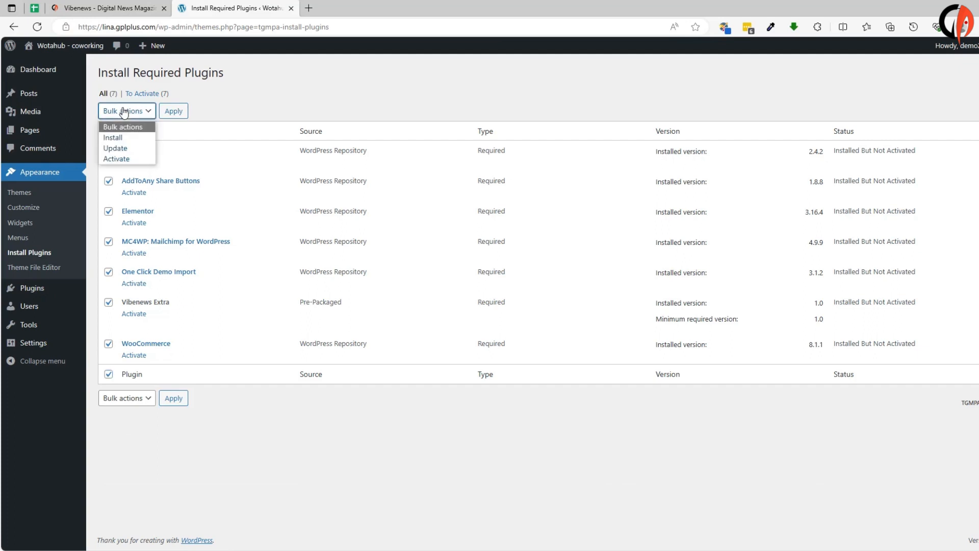
left_click(120, 158)
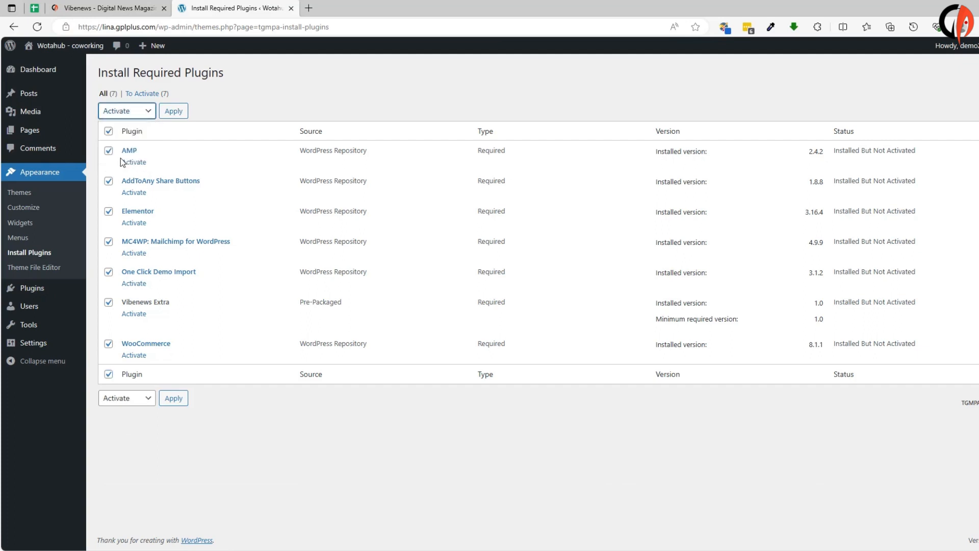
left_click(174, 111)
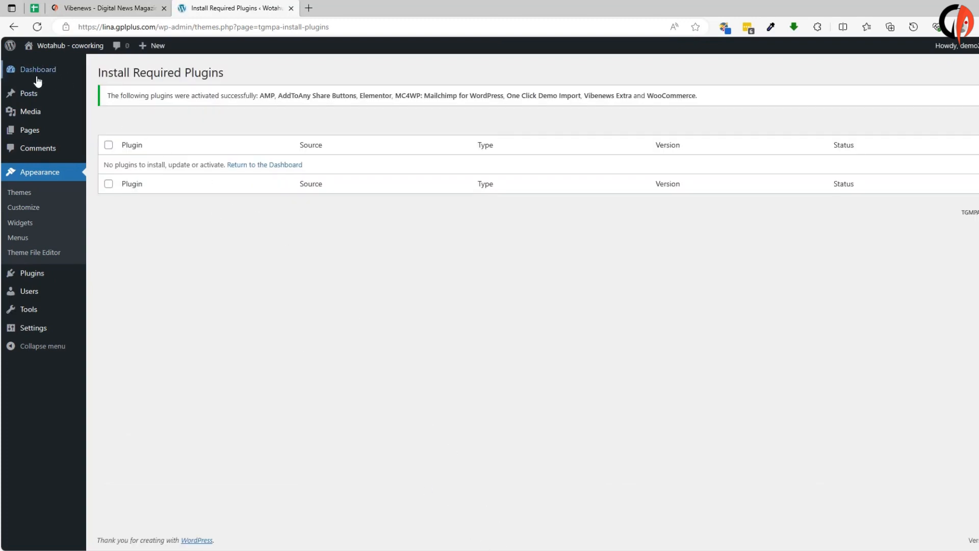
Open the One Click Demo Import page for the Vibenews theme and proceed to its pre-import plugin selection
left_click(50, 69)
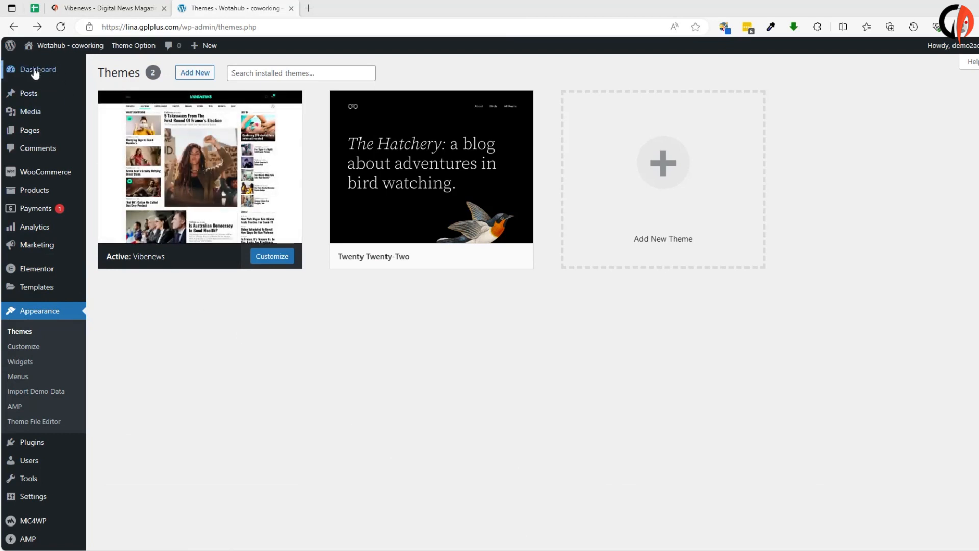
mouse_move(29, 116)
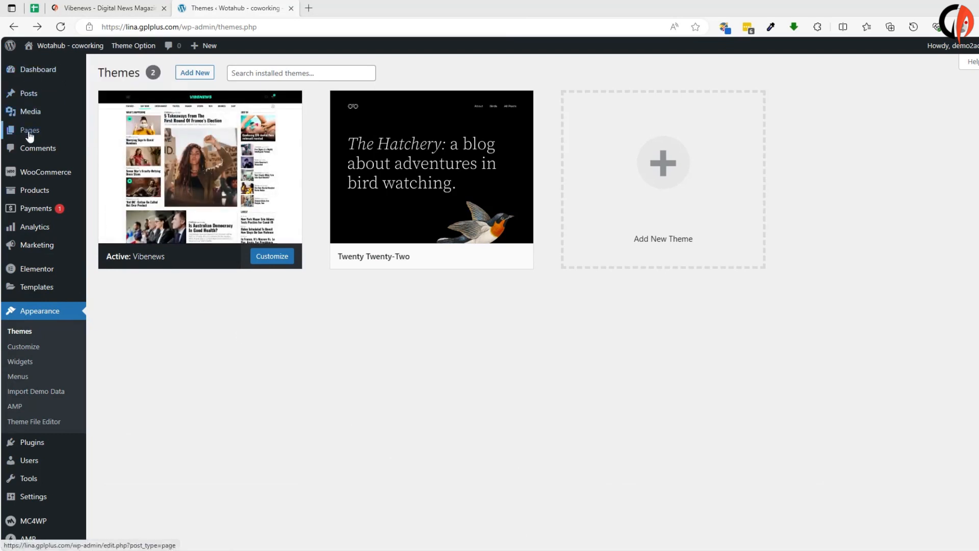
mouse_move(32, 181)
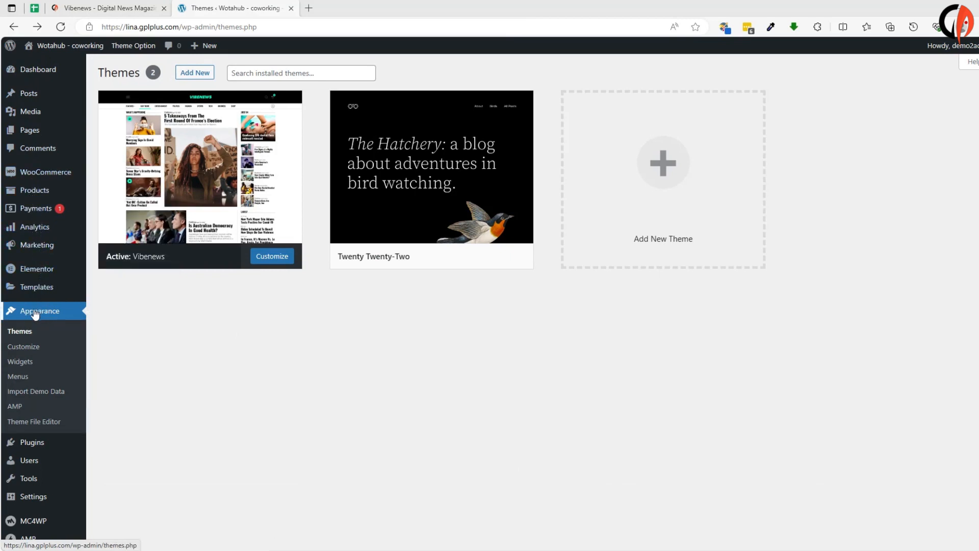
left_click(29, 394)
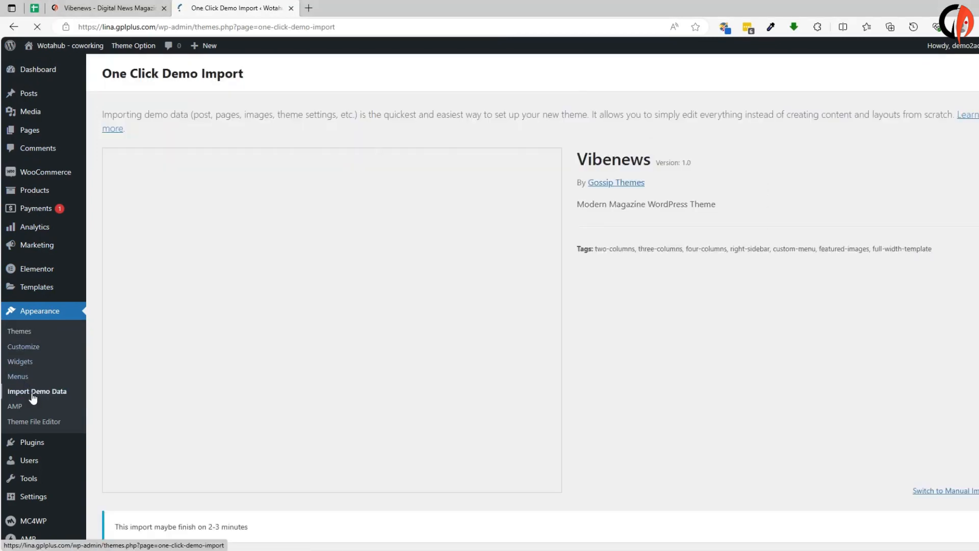
scroll(305, 324, "down", 2)
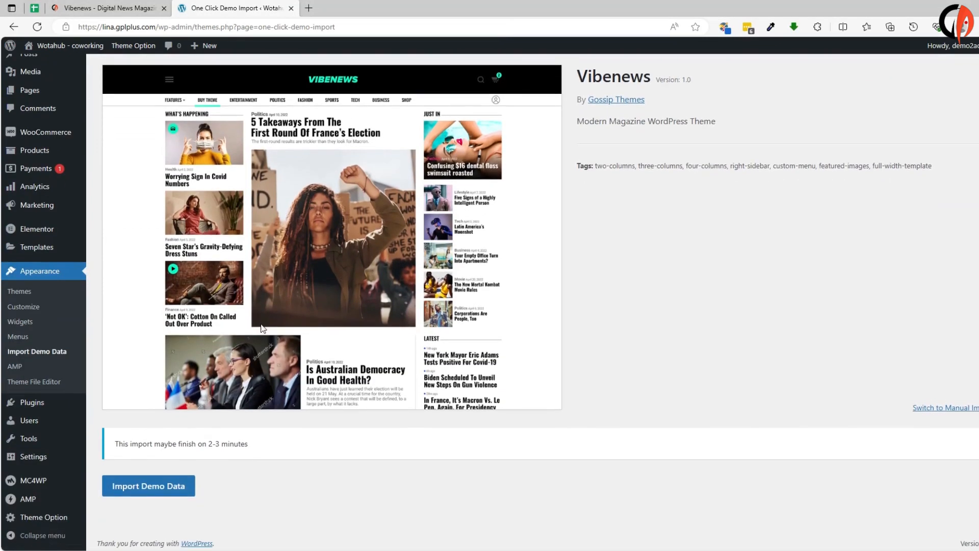
left_click(131, 484)
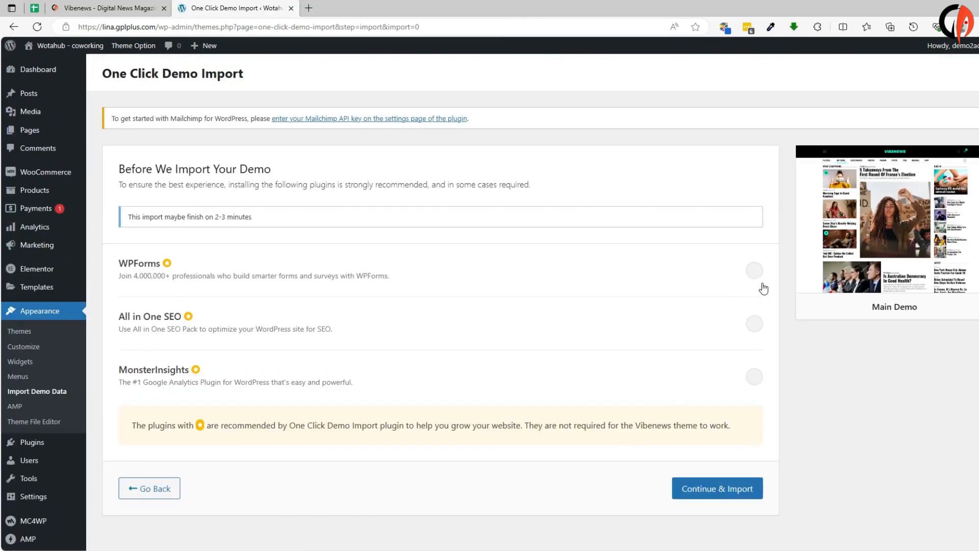
Include the recommended WPForms, All in One SEO and MonsterInsights plugins and run the import of the demo data
left_click(753, 270)
left_click(754, 323)
left_click(754, 378)
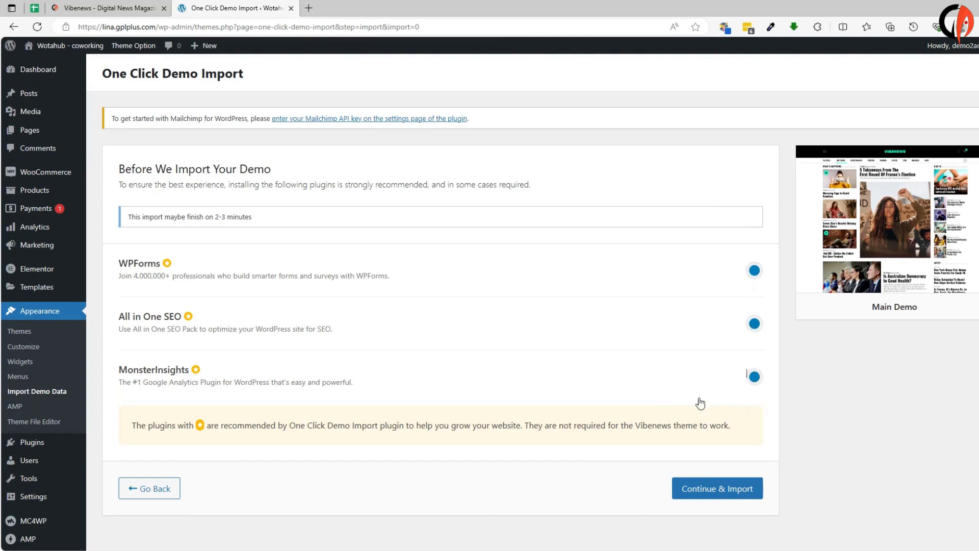
left_click(719, 493)
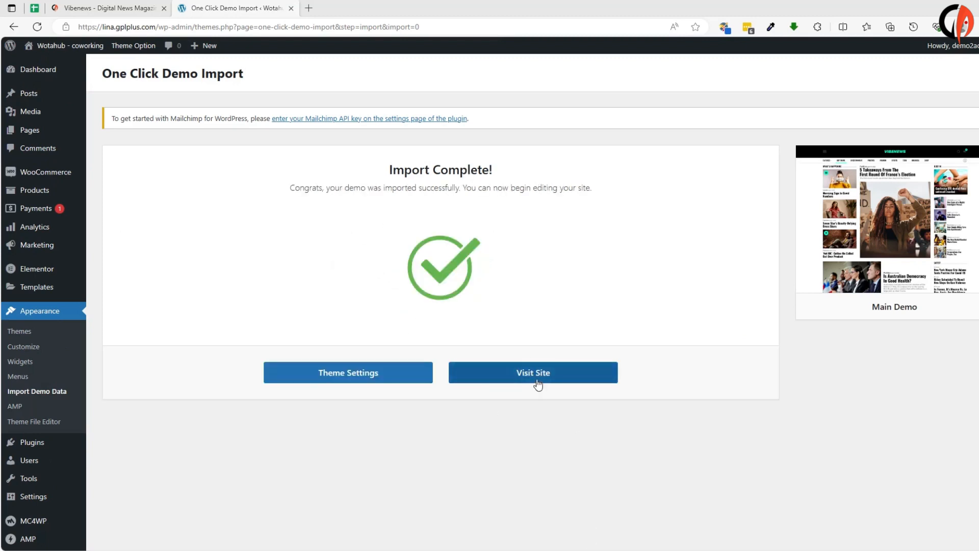
Visit the site and examine the imported blog page, from its header and post list through the sidebar widgets to the footer links
left_click(530, 375)
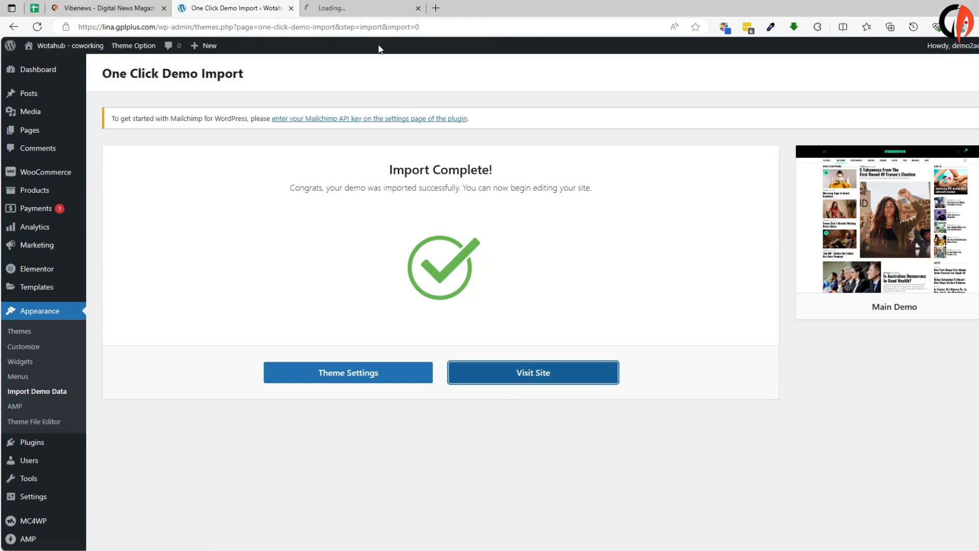
left_click(350, 8)
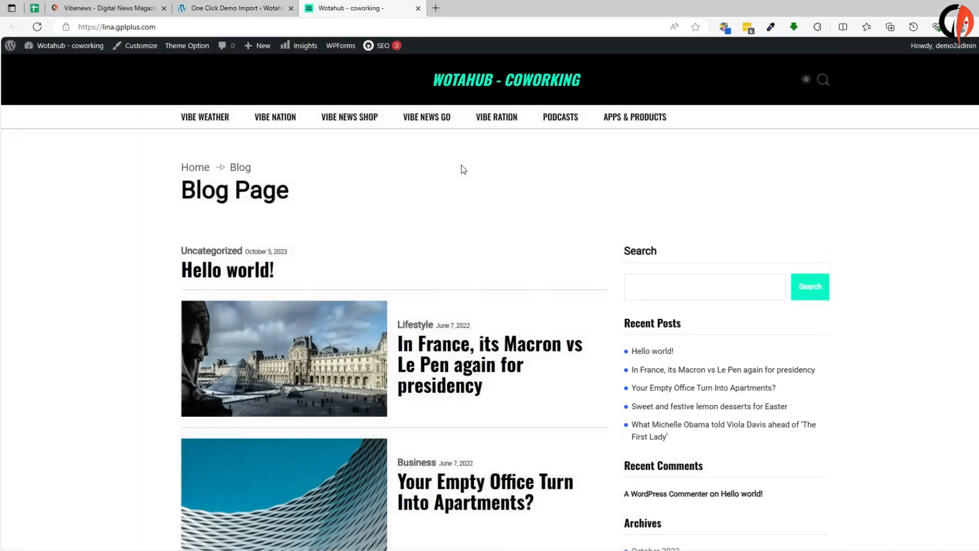
scroll(429, 334, "down", 3)
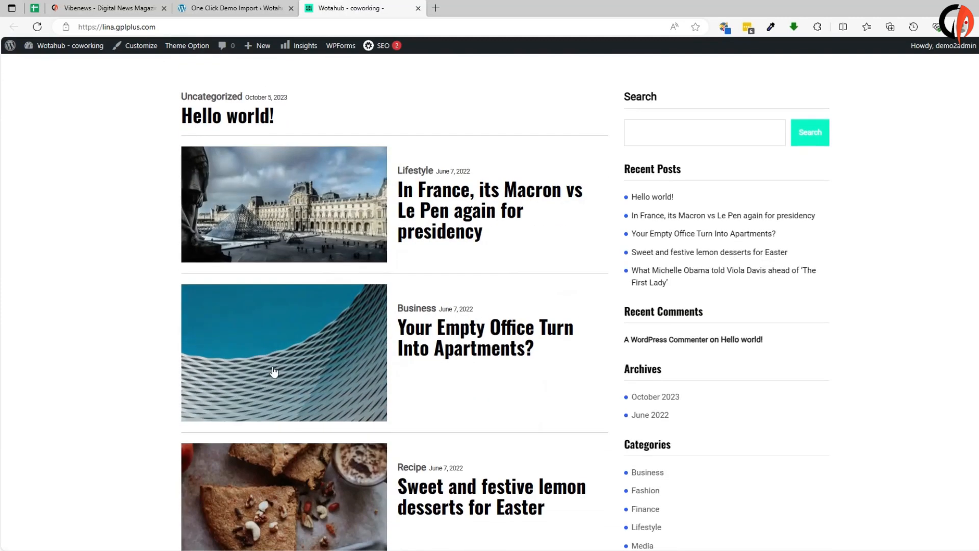
scroll(430, 334, "down", 3)
scroll(393, 356, "down", 3)
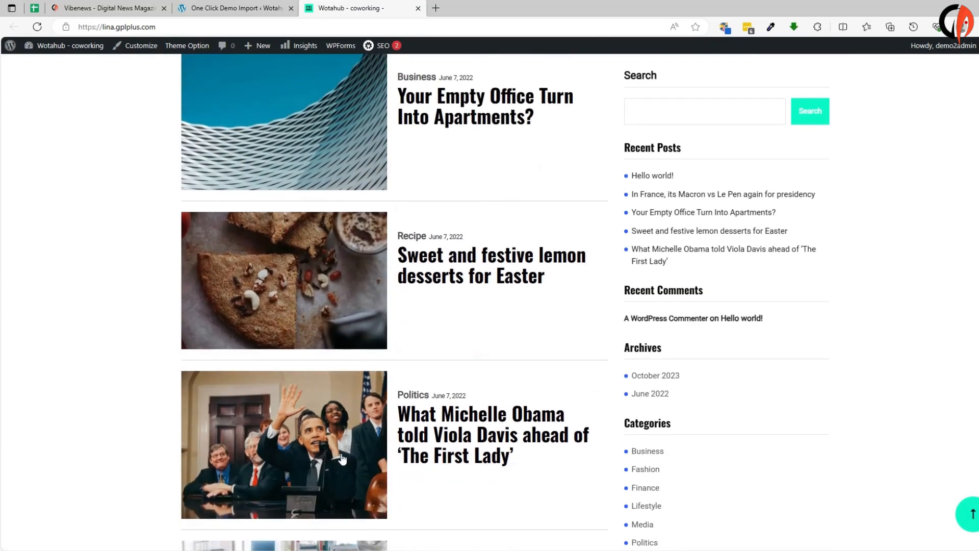
scroll(270, 451, "down", 5)
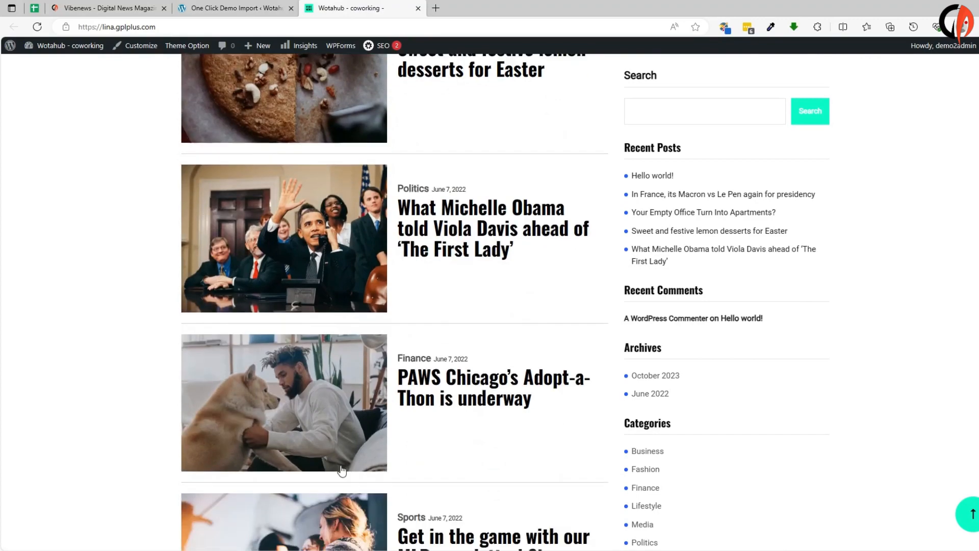
scroll(370, 374, "down", 6)
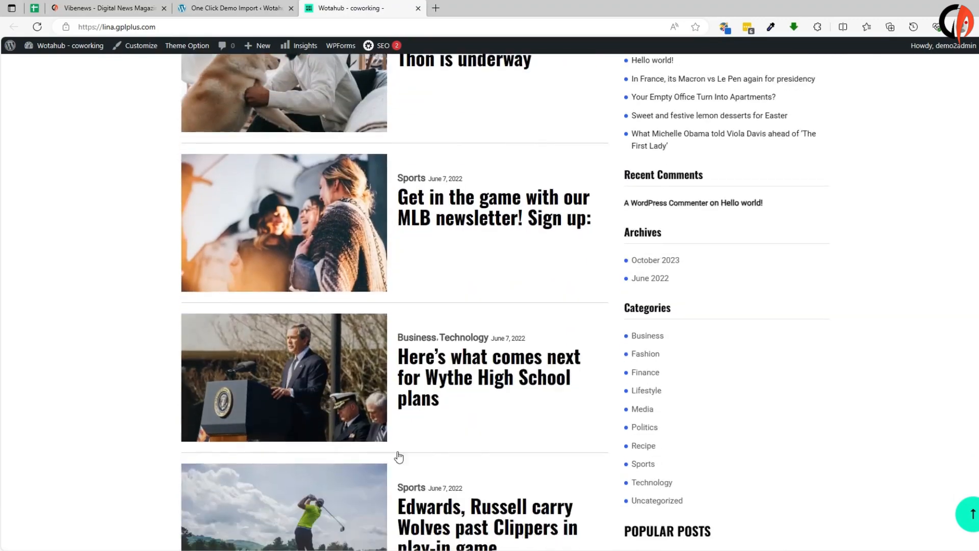
scroll(344, 395, "down", 7)
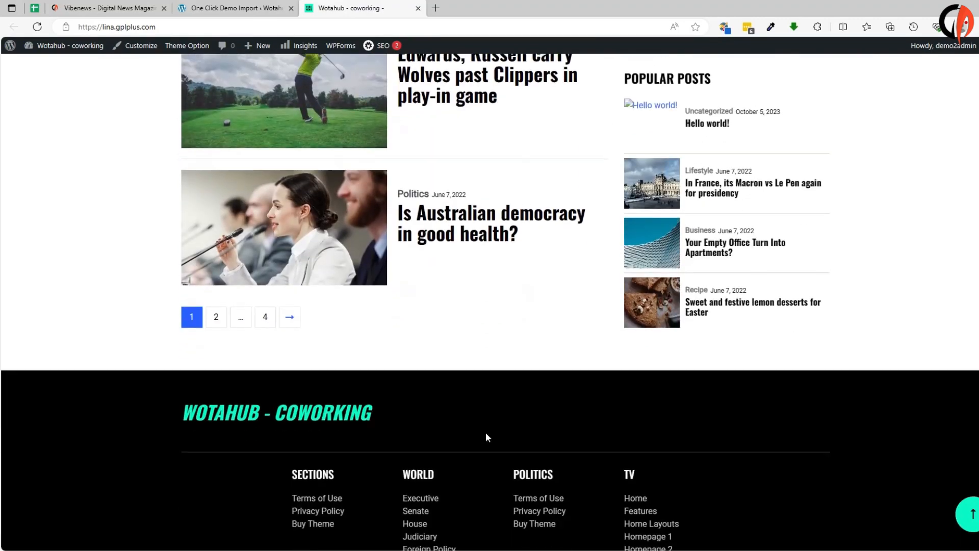
scroll(364, 406, "down", 8)
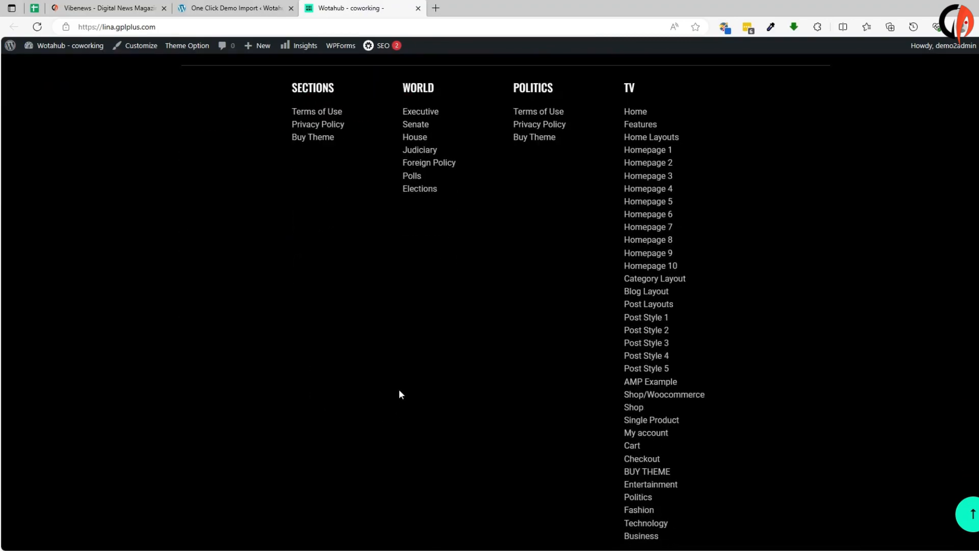
scroll(316, 387, "down", 1)
scroll(352, 438, "up", 9)
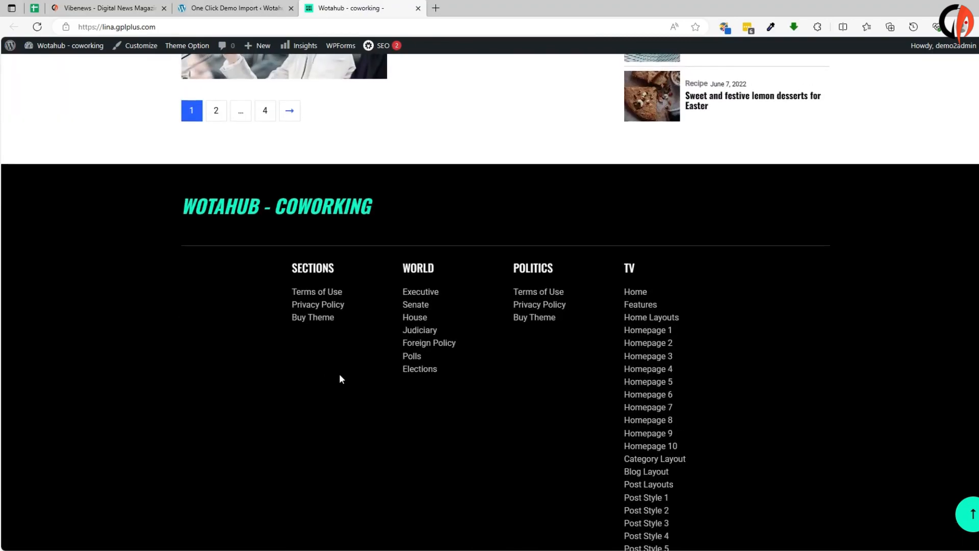
scroll(341, 398, "up", 13)
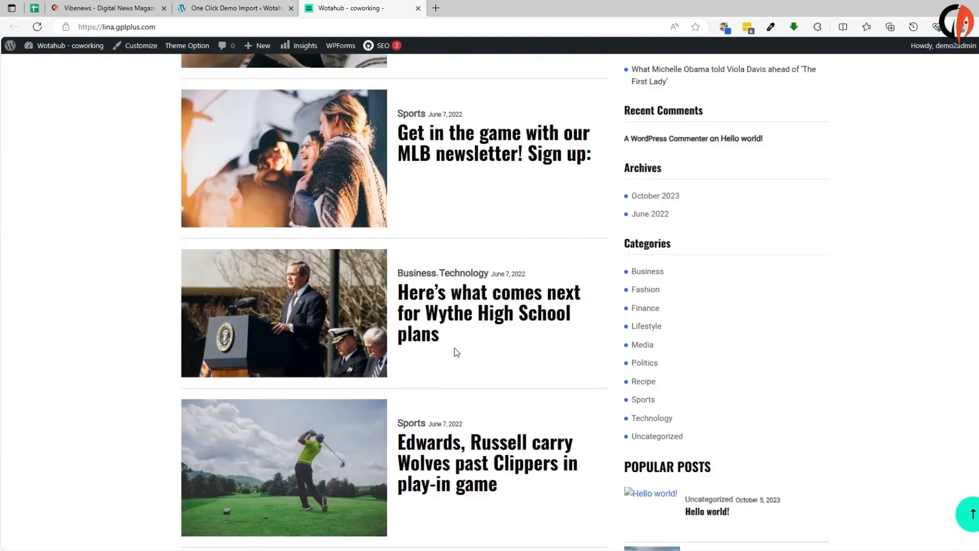
scroll(403, 411, "up", 10)
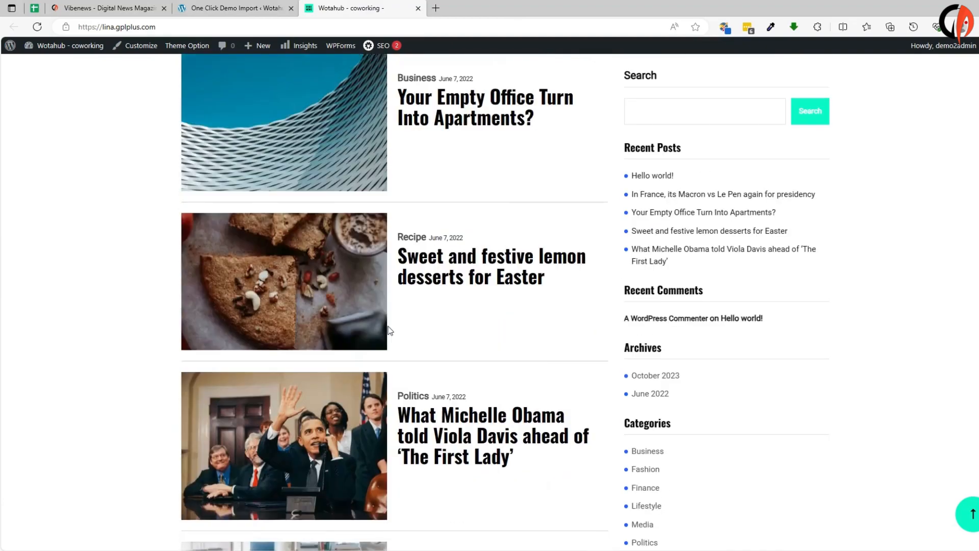
scroll(446, 301, "up", 3)
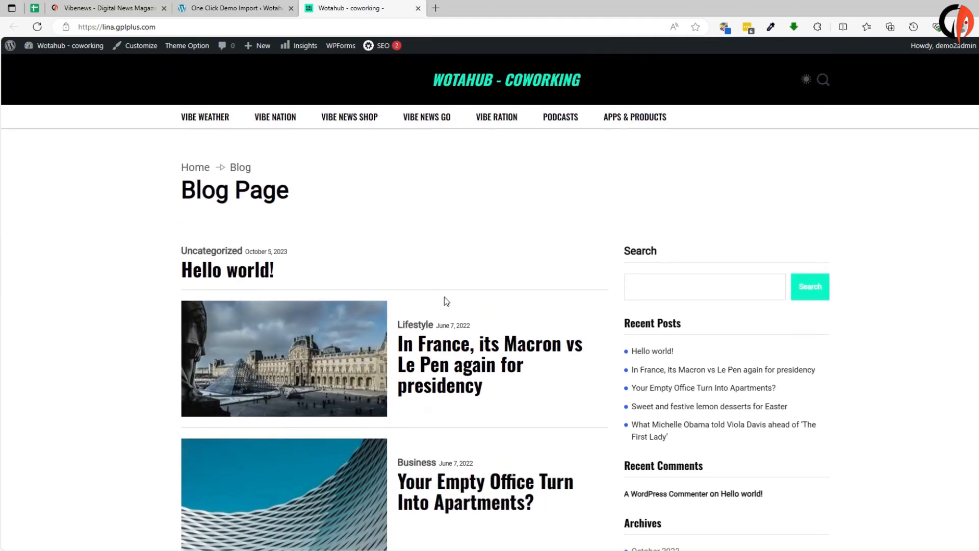